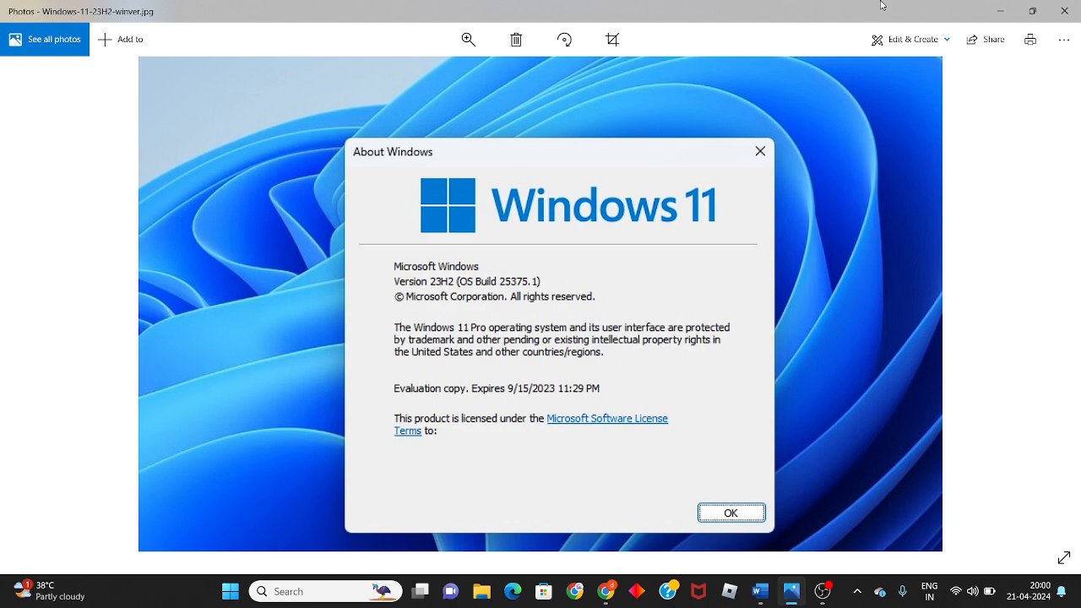
- Switch to the Word notes and read Step 1 on troubleshooting Windows Update
{"action": "left_click", "coordinate": [1001, 10]}
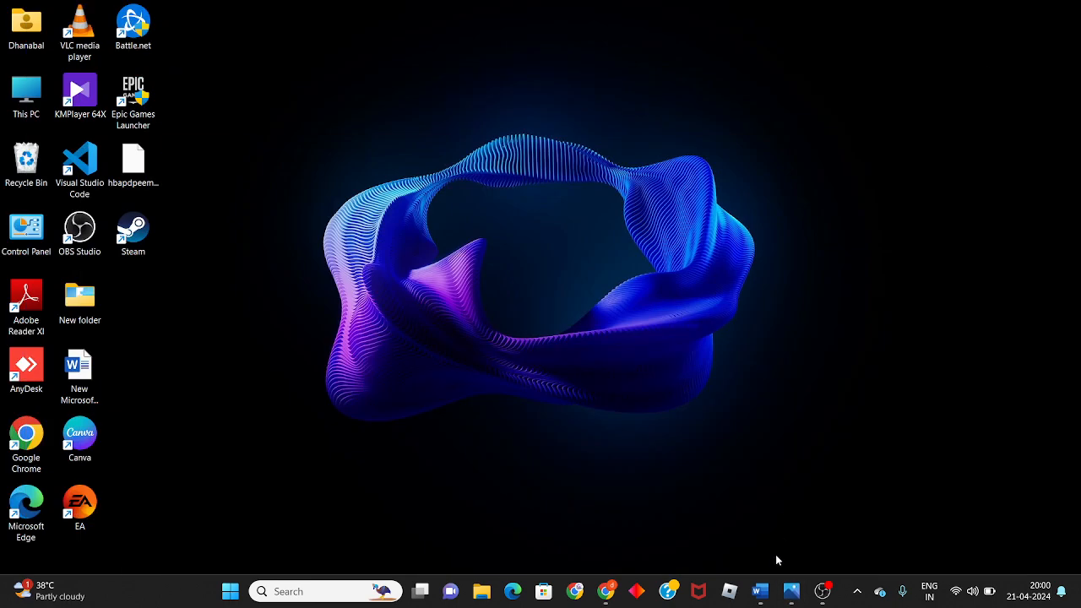
{"action": "left_click", "coordinate": [760, 591]}
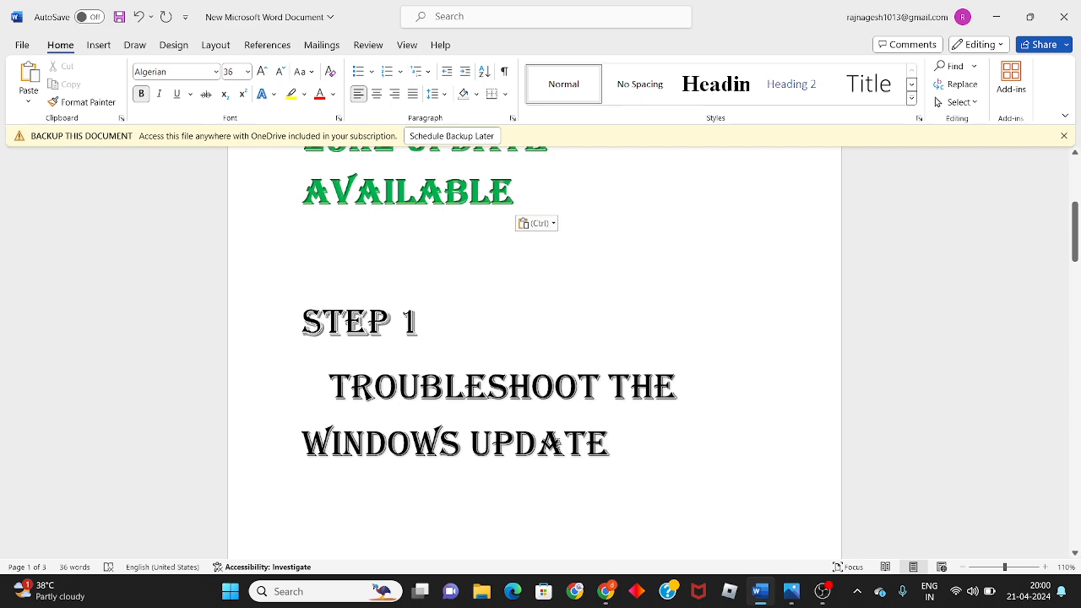
{"action": "key", "text": "ctrl+v"}
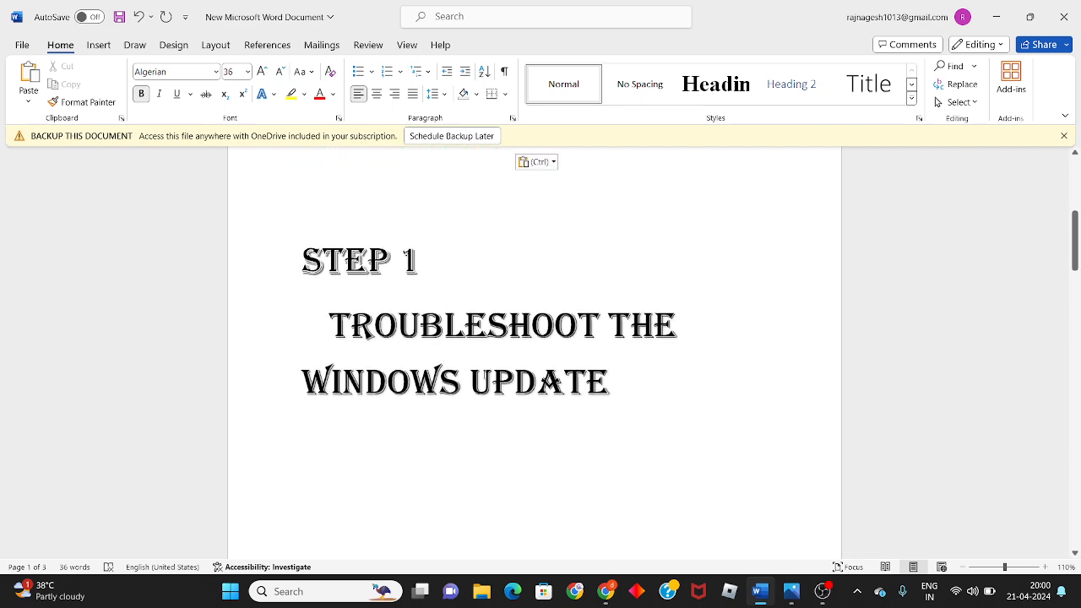
{"action": "left_click", "coordinate": [996, 16]}
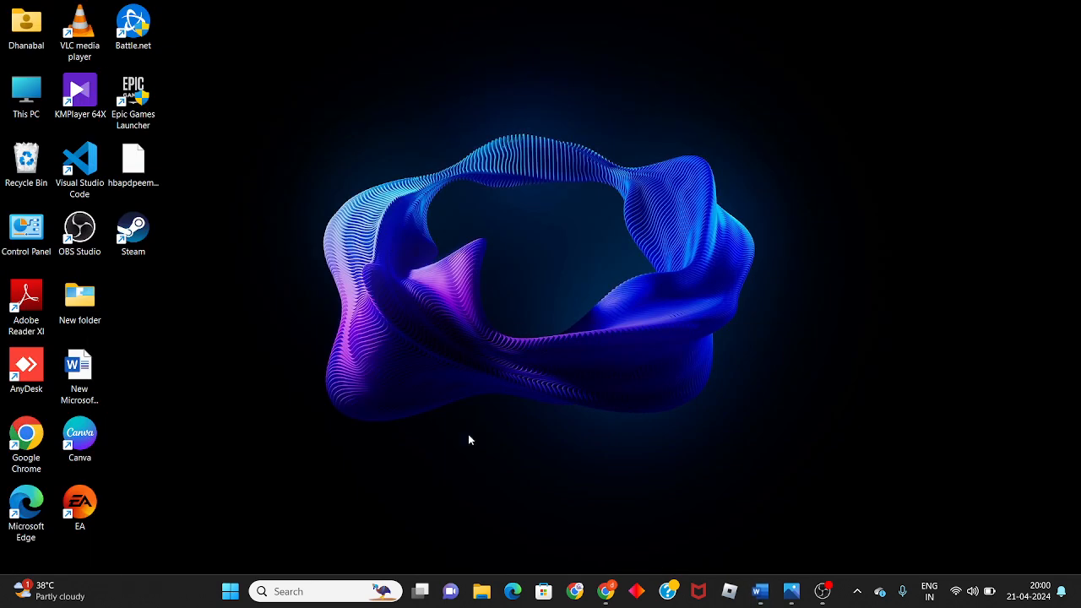
- Open Windows Settings and go to the list of other troubleshooters in the System troubleshooting section
{"action": "left_click", "coordinate": [335, 597]}
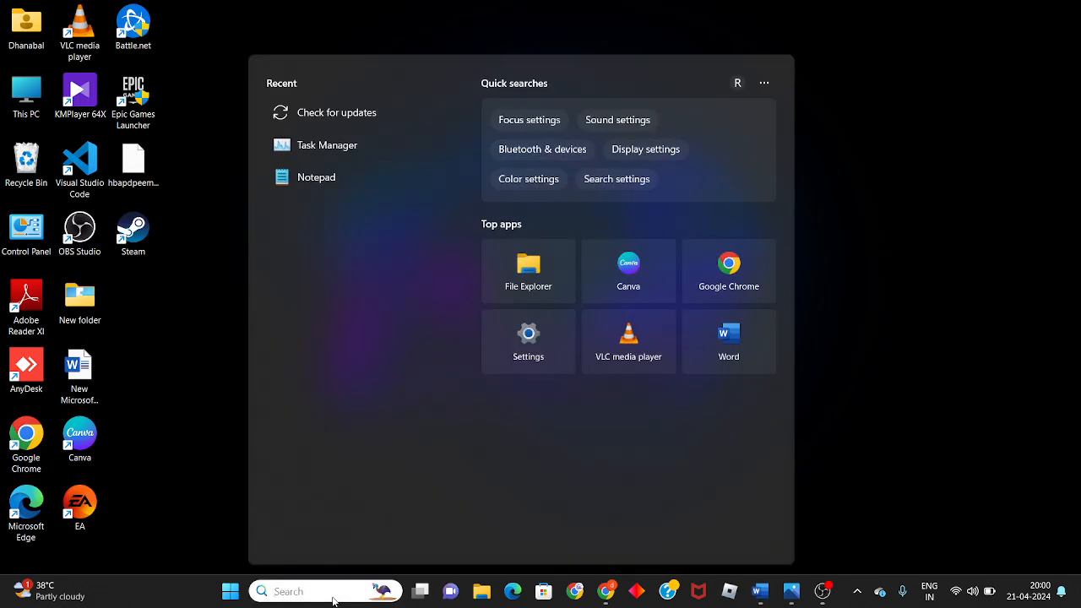
{"action": "type", "text": "seet"}
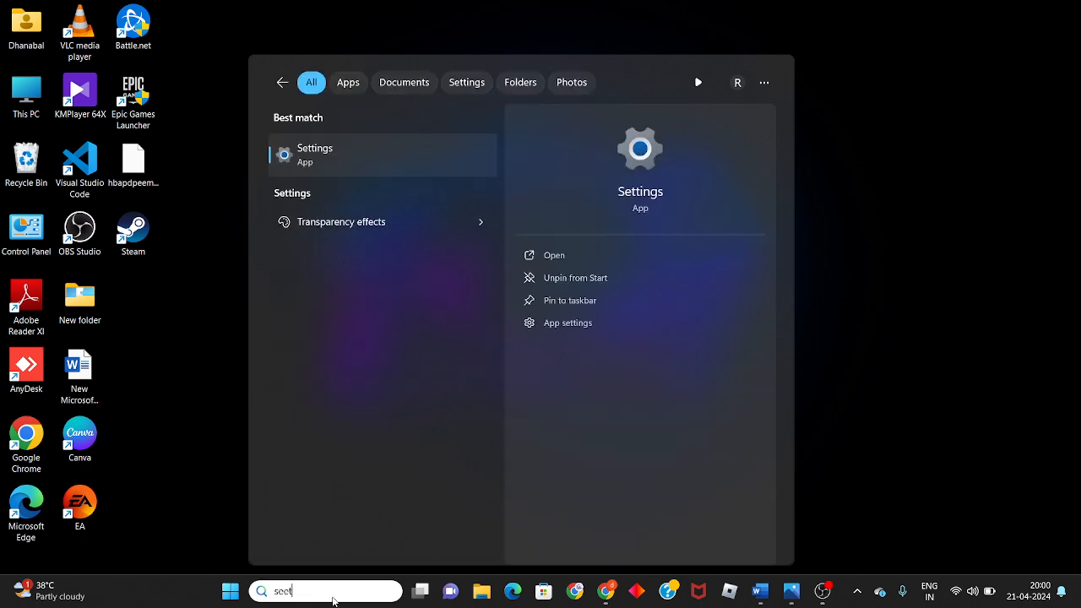
{"action": "key", "text": "Return"}
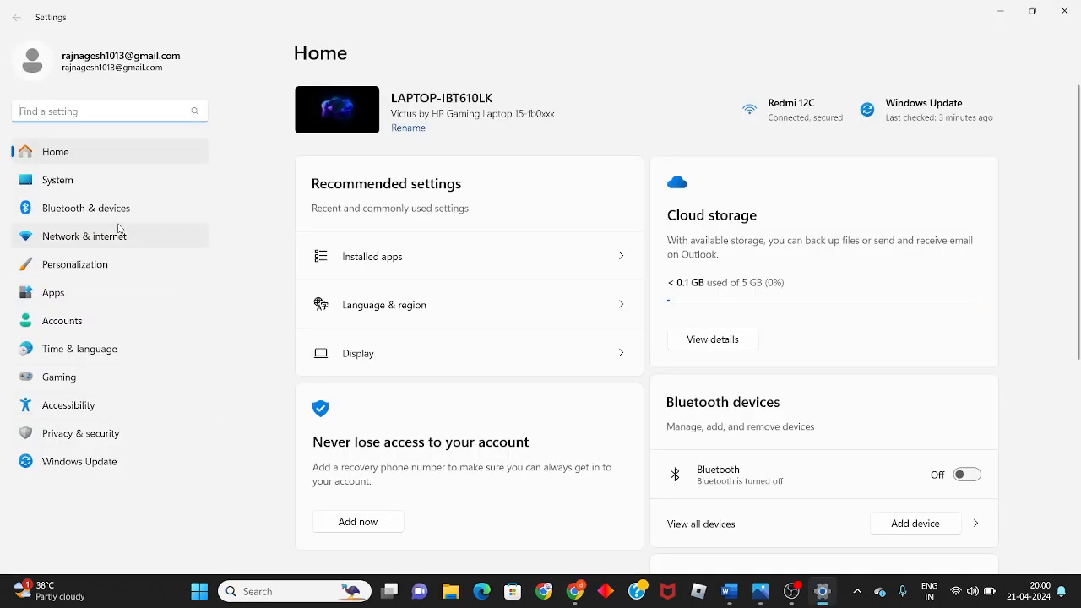
{"action": "left_click", "coordinate": [121, 187]}
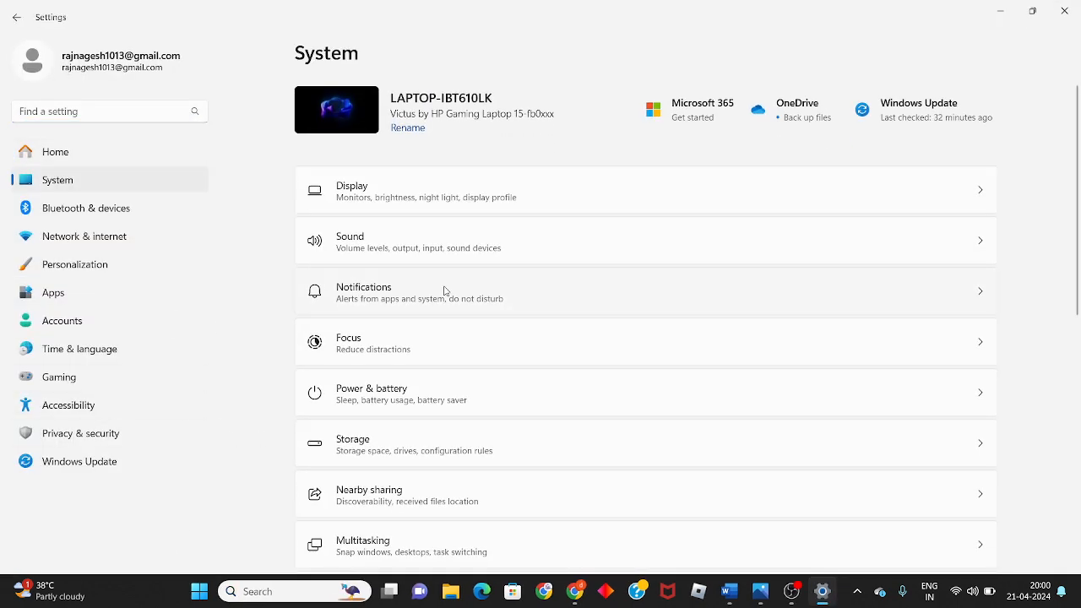
{"action": "scroll", "coordinate": [444, 290], "scroll_direction": "down", "scroll_amount": 4}
{"action": "scroll", "coordinate": [427, 294], "scroll_direction": "down", "scroll_amount": 3}
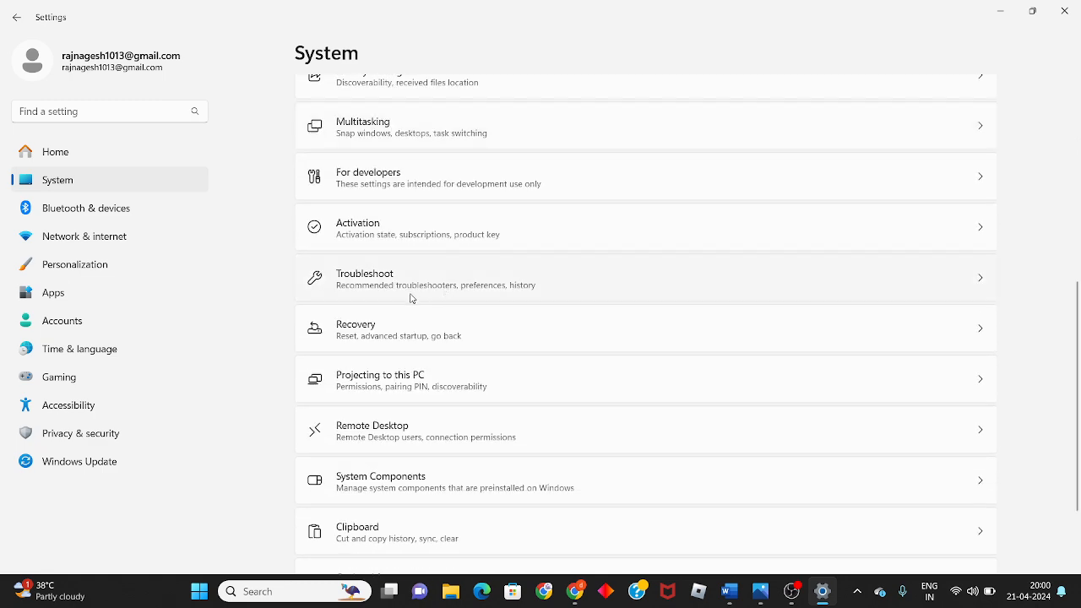
{"action": "left_click", "coordinate": [547, 286]}
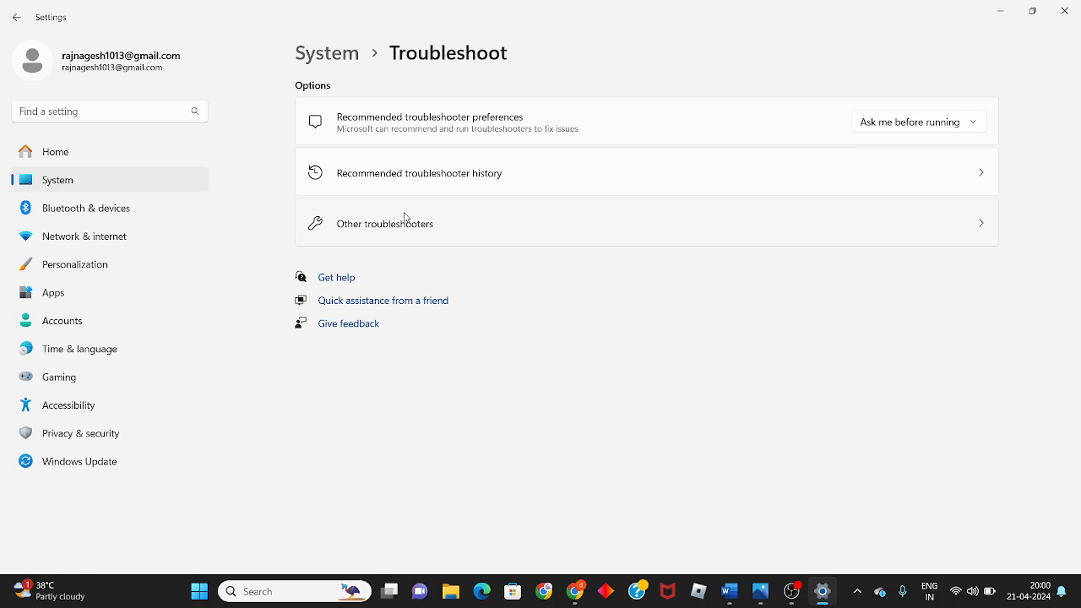
{"action": "left_click", "coordinate": [486, 234]}
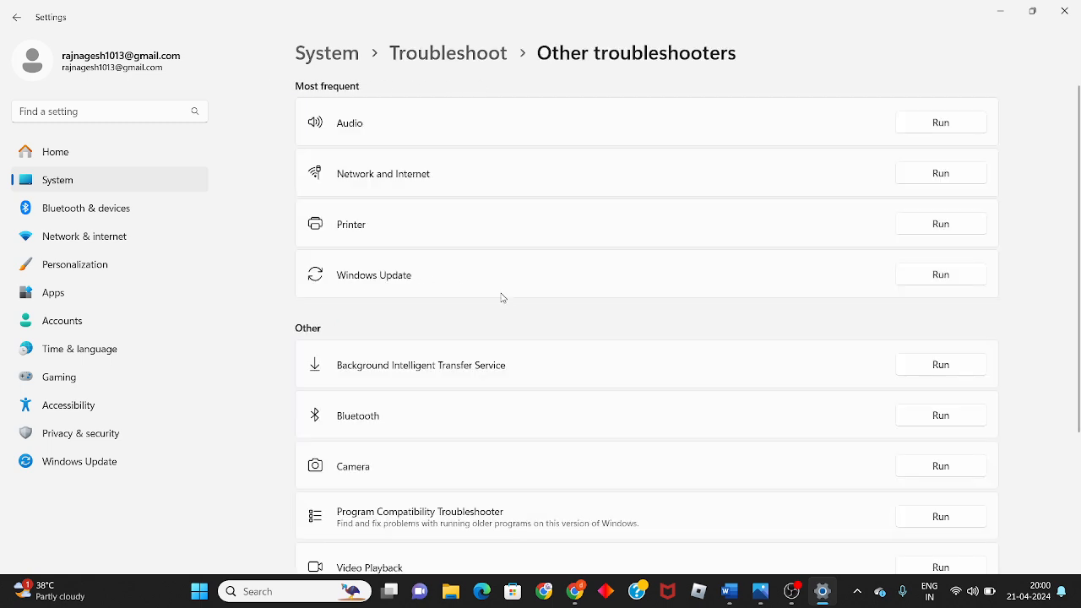
- Run the Windows Update troubleshooter, answering Yes to whether it fixed the problem, and view the Windows Update page
{"action": "left_click", "coordinate": [941, 277]}
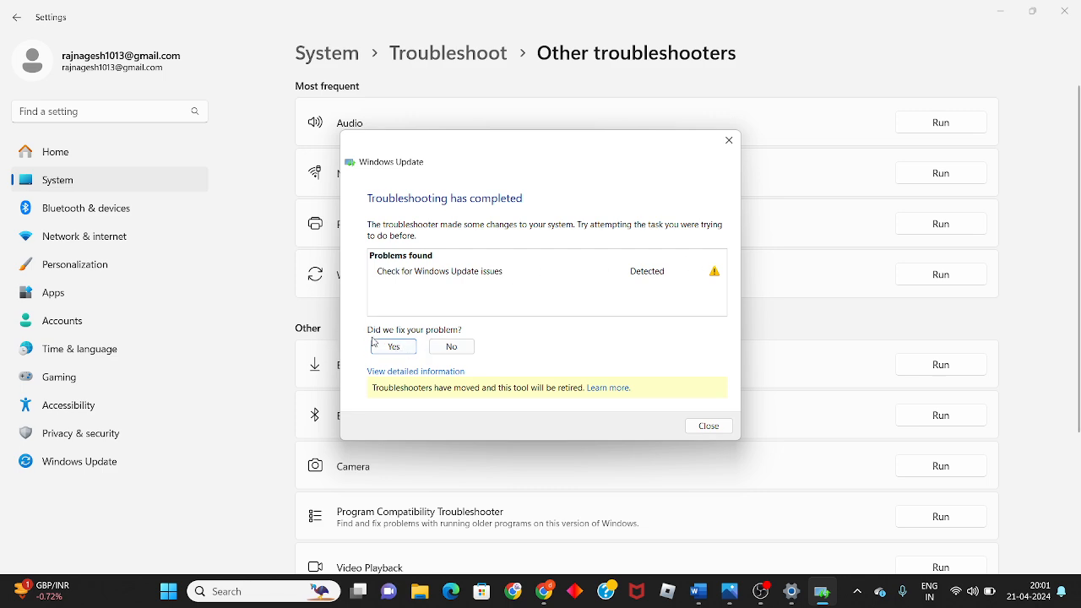
{"action": "left_click", "coordinate": [398, 350]}
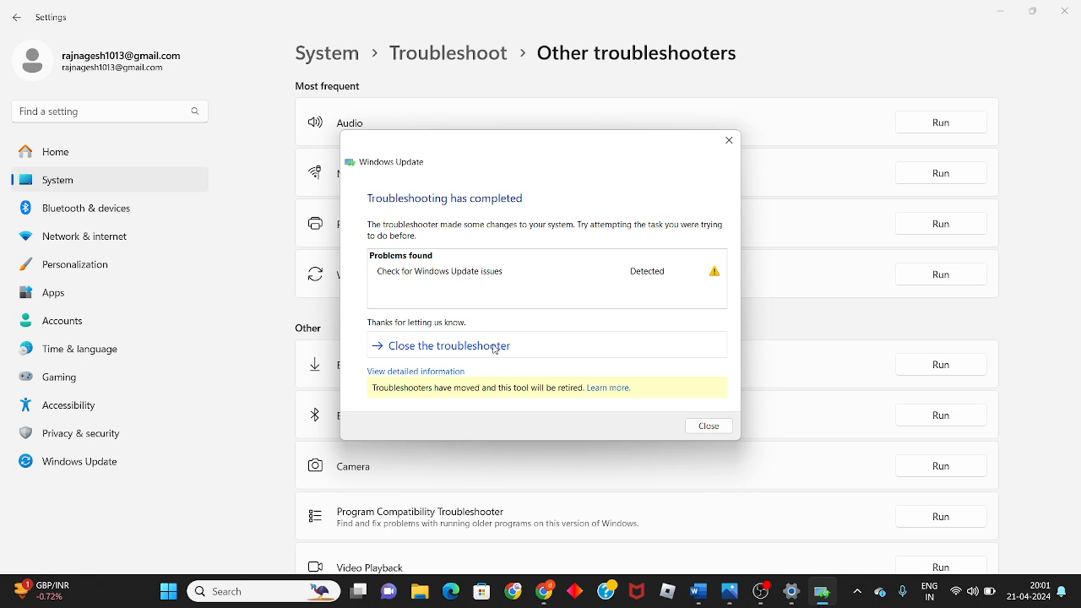
{"action": "left_click", "coordinate": [707, 429]}
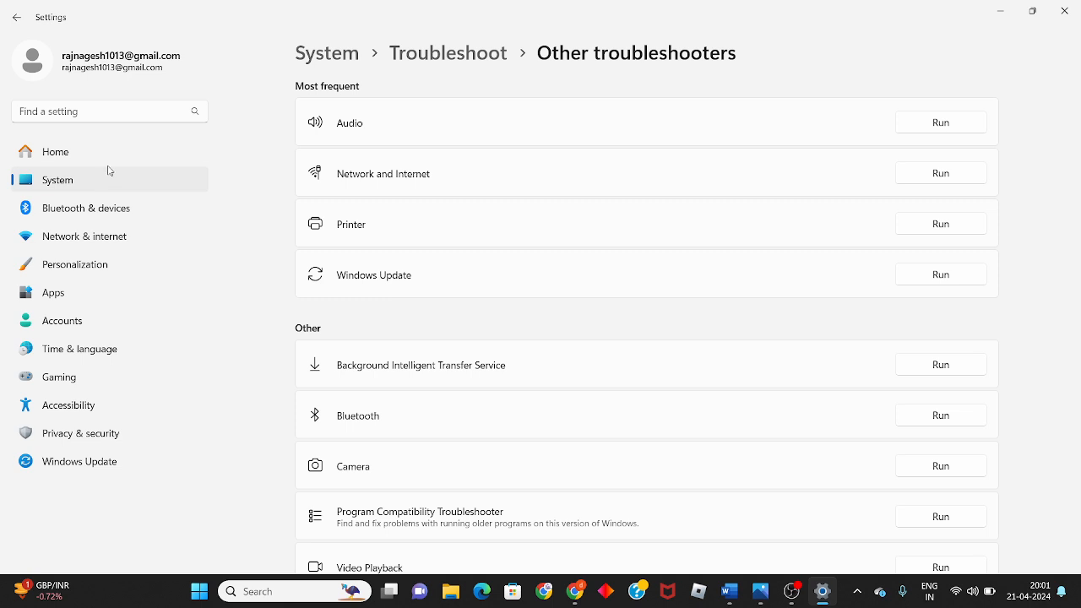
{"action": "left_click", "coordinate": [68, 461]}
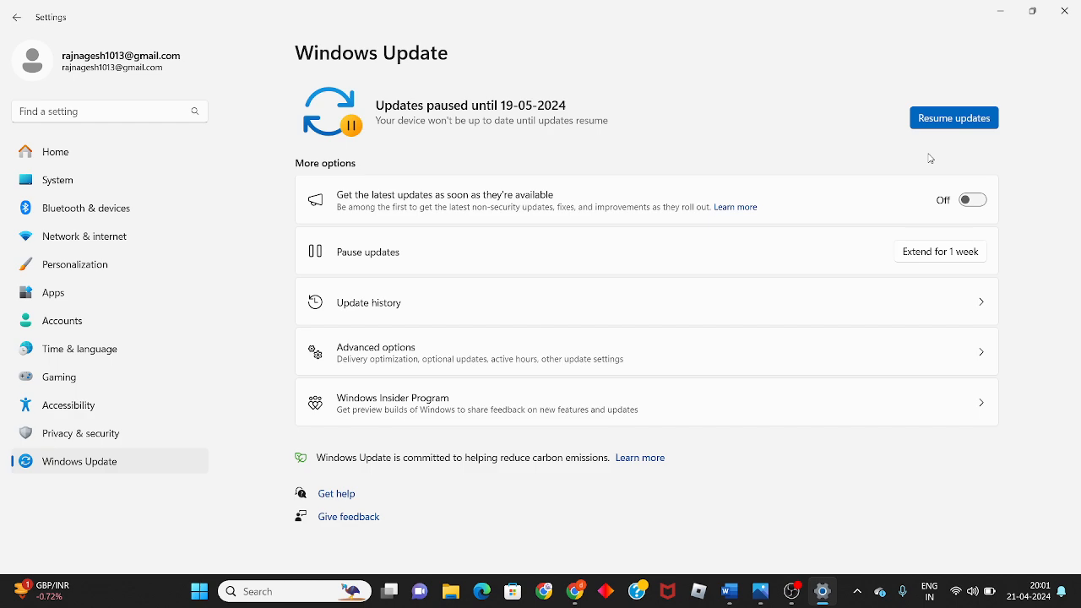
{"action": "left_click", "coordinate": [1003, 8]}
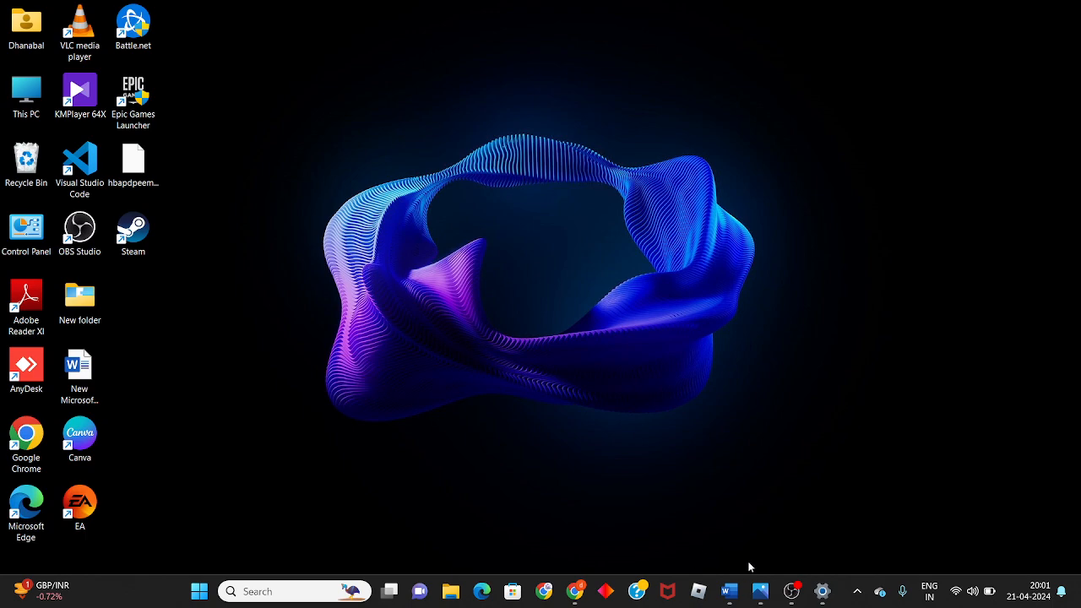
- Switch to the Word notes and select the command "reagentc /enable" under Step 2
{"action": "left_click", "coordinate": [729, 592]}
{"action": "scroll", "coordinate": [626, 348], "scroll_direction": "down", "scroll_amount": 5}
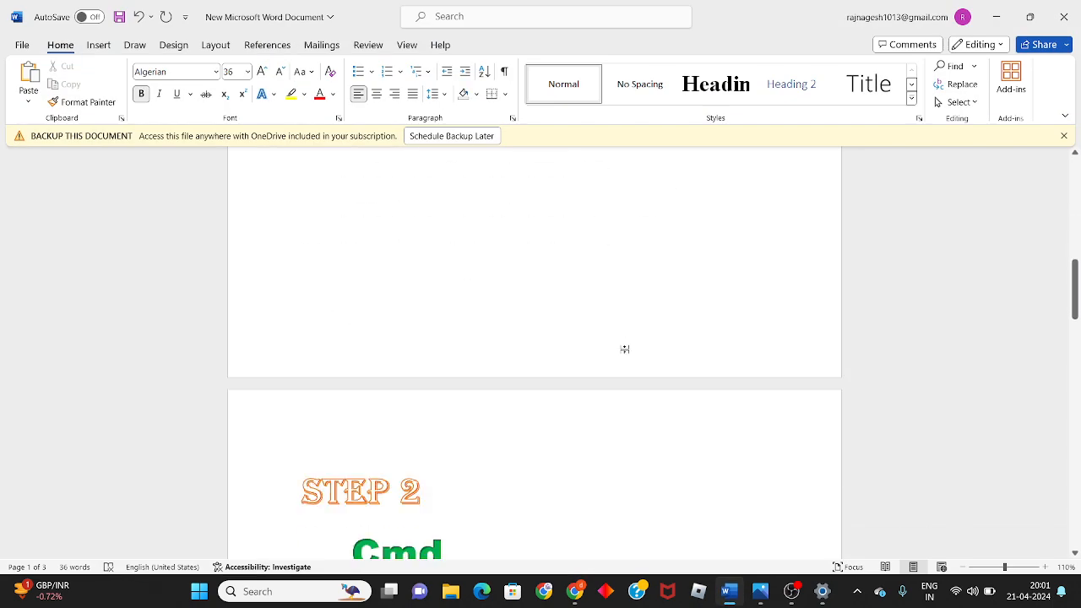
{"action": "scroll", "coordinate": [625, 349], "scroll_direction": "down", "scroll_amount": 3}
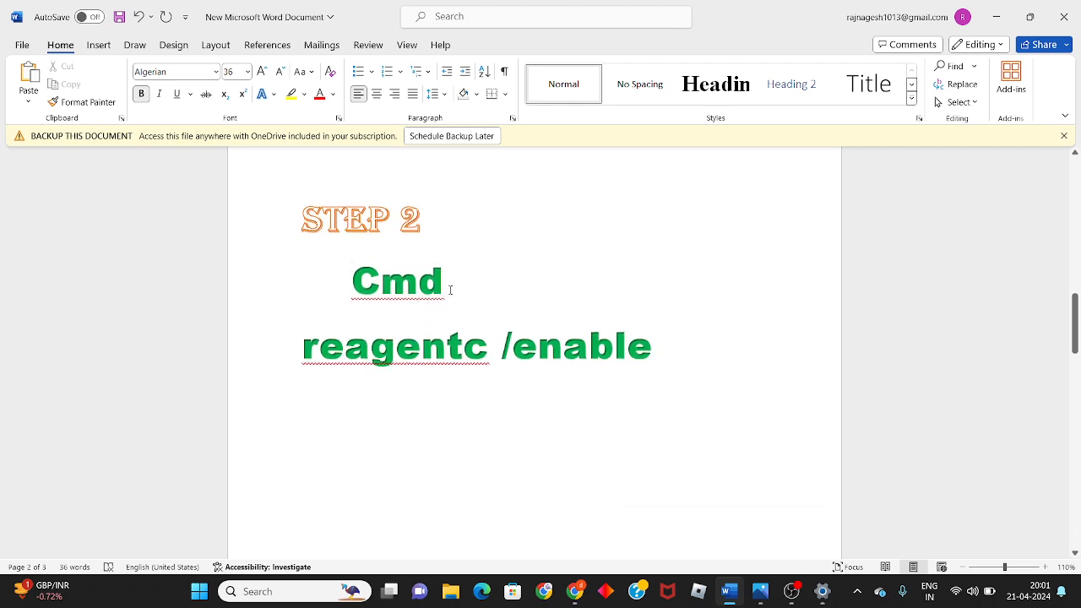
{"action": "left_click_drag", "start_coordinate": [300, 347], "coordinate": [668, 352]}
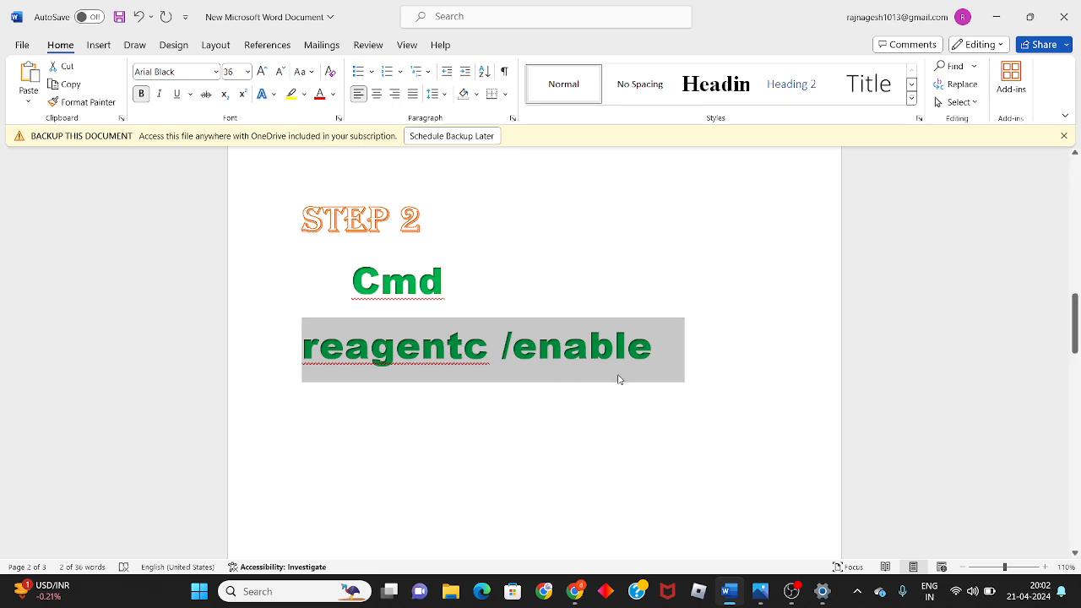
{"action": "left_click", "coordinate": [997, 16]}
- Run "reagentc /enable" in a Command Prompt opened as administrator, and close the prompt
{"action": "left_click", "coordinate": [289, 590]}
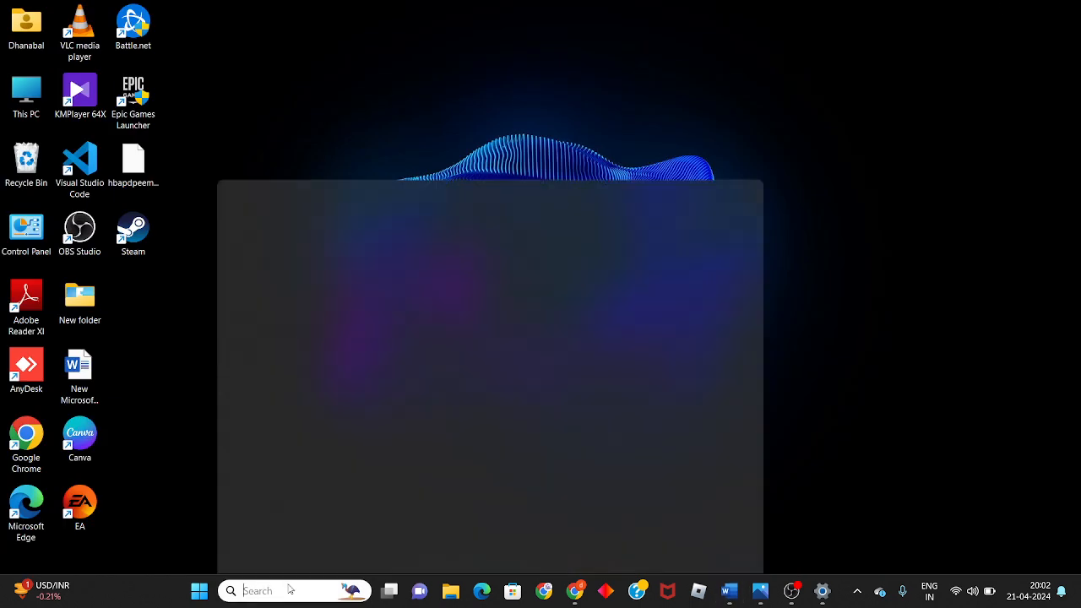
{"action": "type", "text": "cmd"}
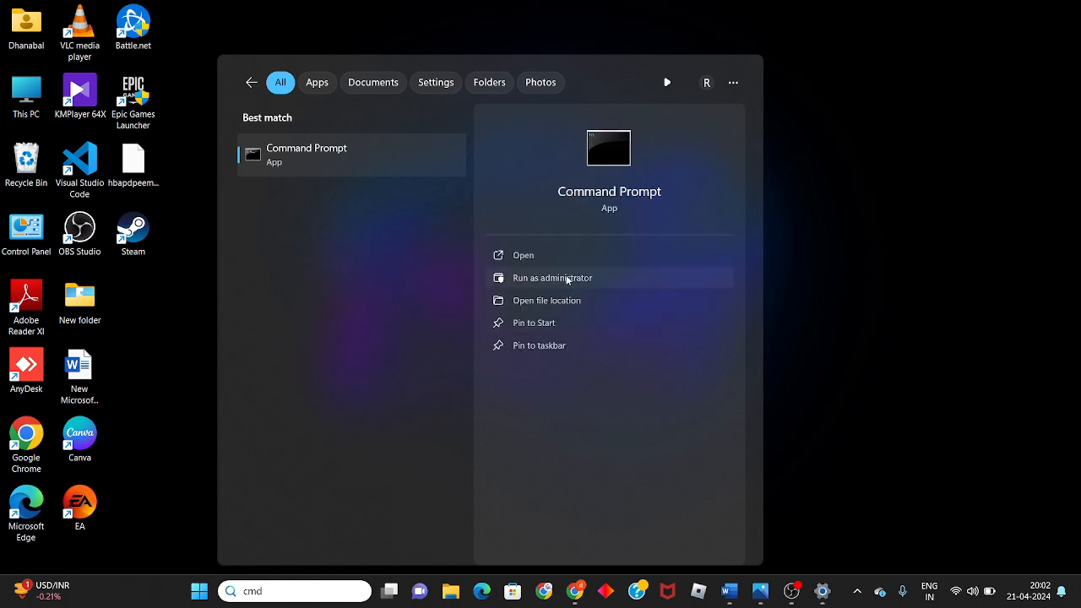
{"action": "left_click", "coordinate": [568, 280]}
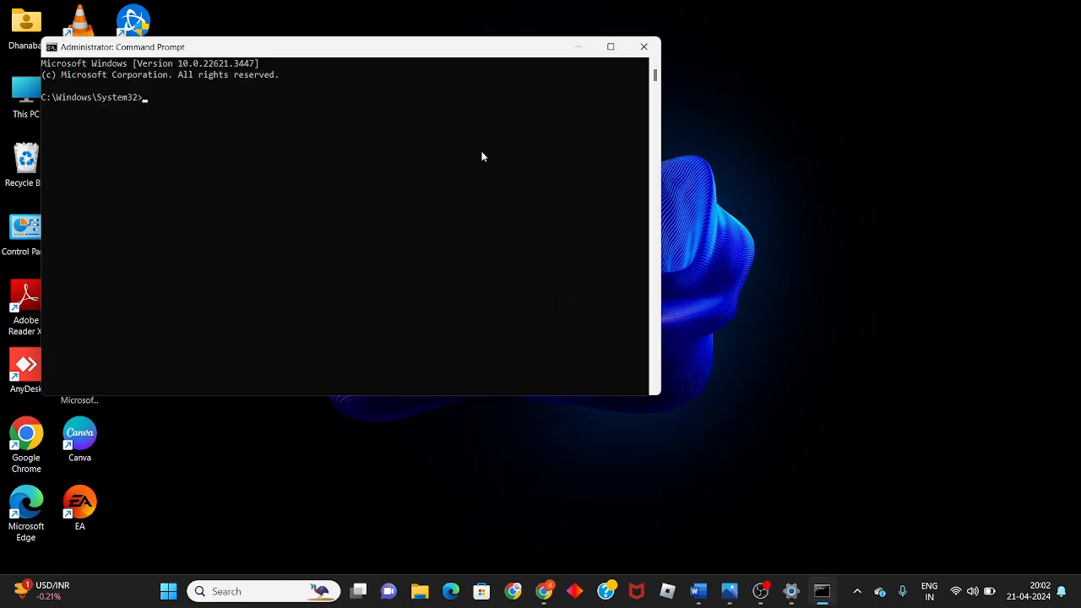
{"action": "type", "text": "reagentc /enable"}
{"action": "key", "text": "Return"}
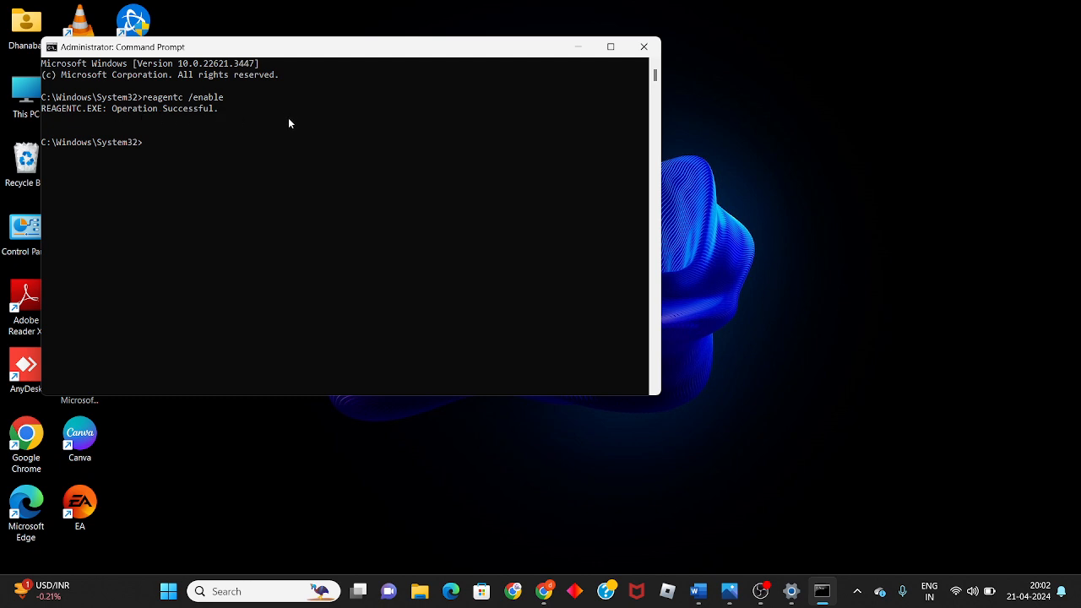
{"action": "left_click", "coordinate": [639, 42]}
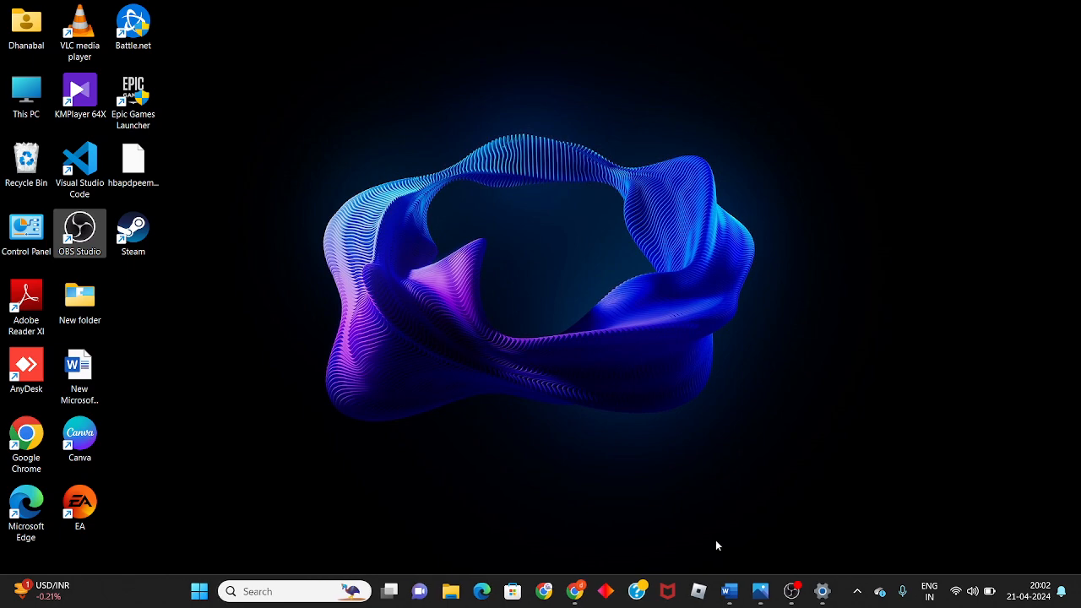
- Switch back to the Word notes and read Step 3 on running Windows Update in Services
{"action": "left_click", "coordinate": [730, 591]}
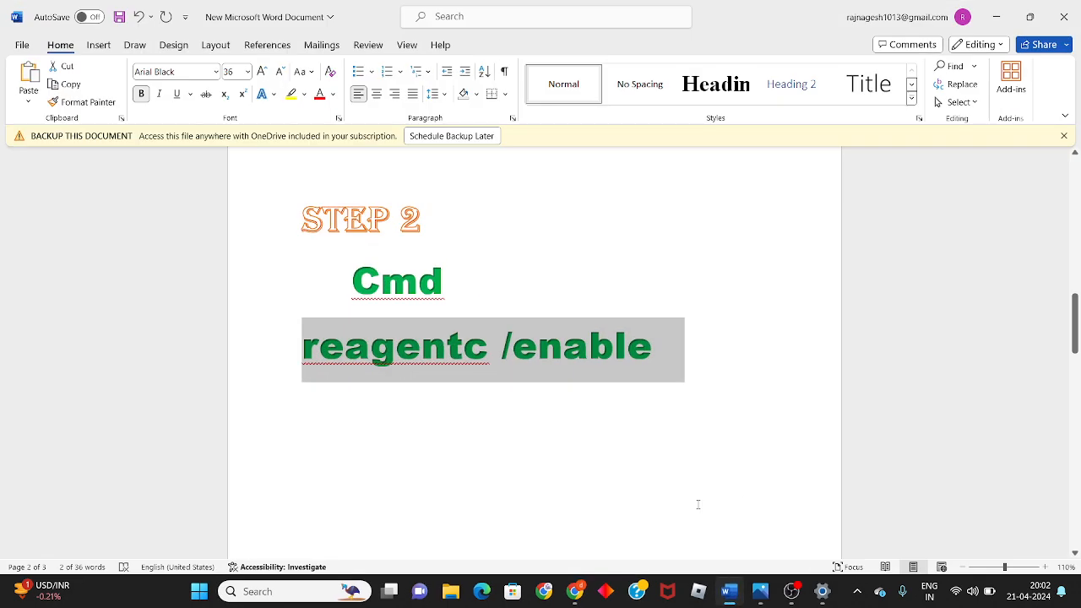
{"action": "scroll", "coordinate": [698, 504], "scroll_direction": "down", "scroll_amount": 5}
{"action": "scroll", "coordinate": [698, 505], "scroll_direction": "down", "scroll_amount": 1}
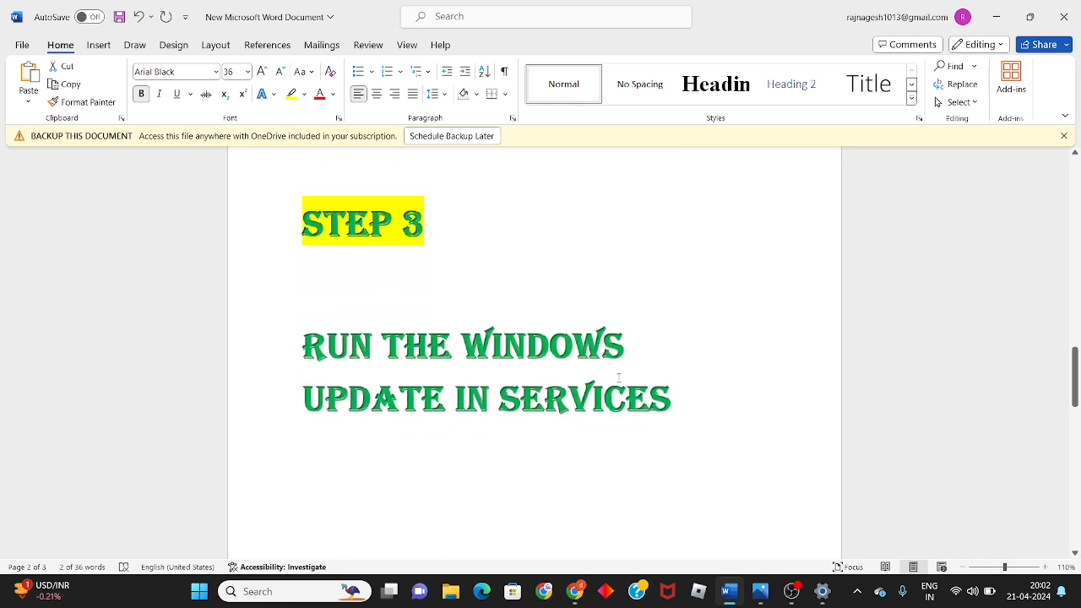
{"action": "left_click", "coordinate": [996, 16]}
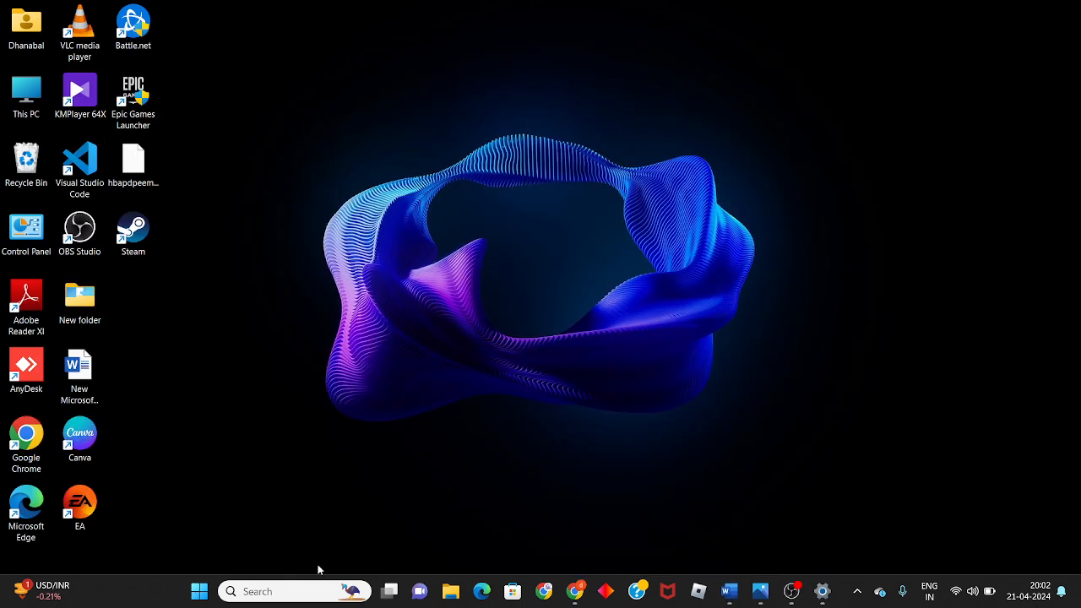
- Find and open the Services app
{"action": "left_click", "coordinate": [293, 596]}
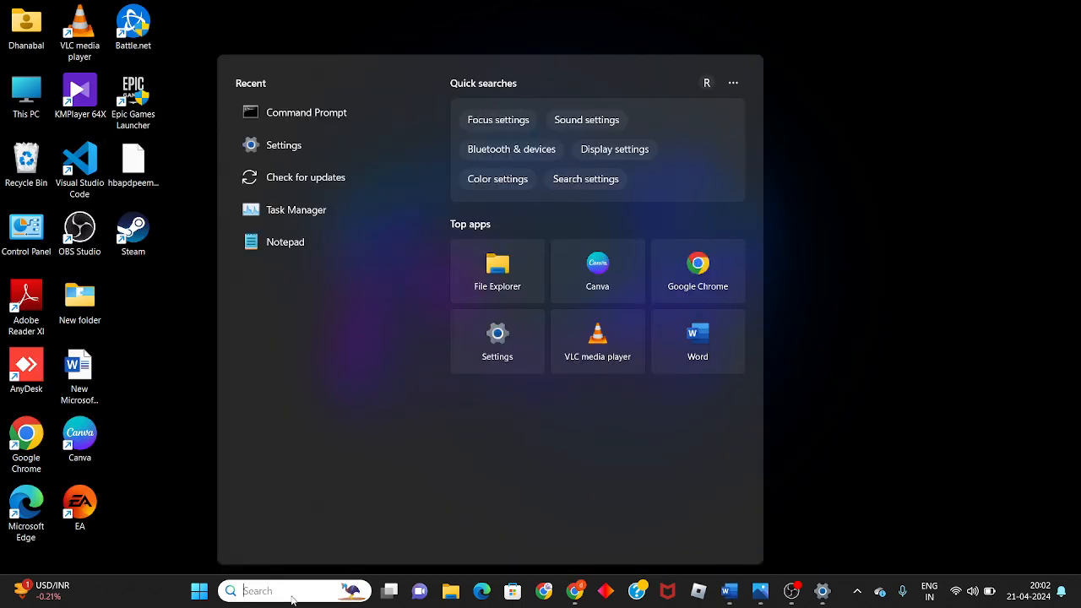
{"action": "type", "text": "sev"}
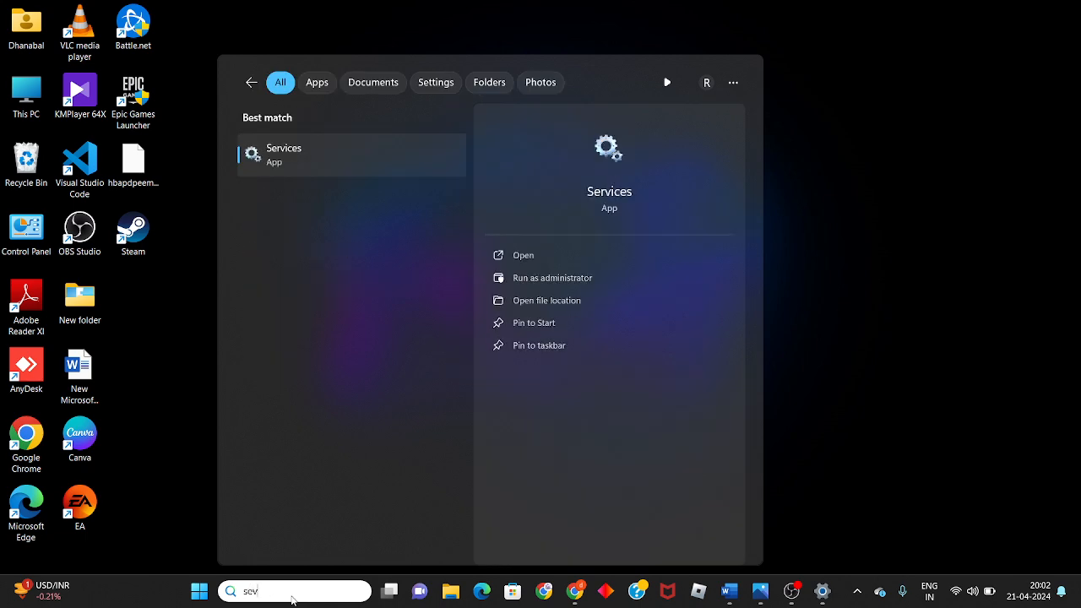
{"action": "left_click", "coordinate": [547, 259]}
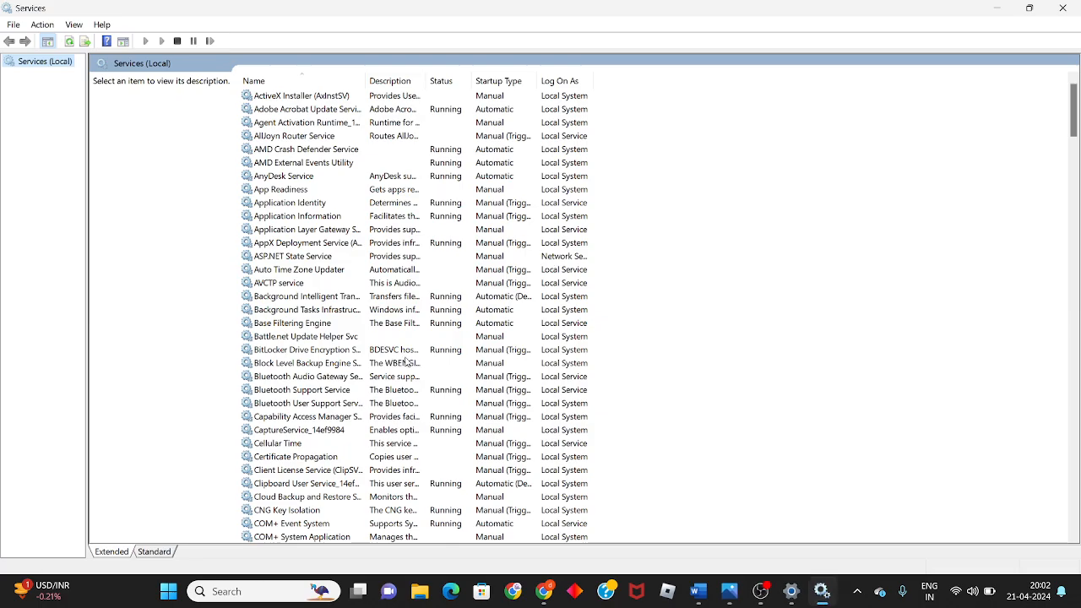
- Open the Windows Update service's properties, accept them with the Automatic startup type, and close Services
{"action": "scroll", "coordinate": [405, 361], "scroll_direction": "down", "scroll_amount": 20}
{"action": "scroll", "coordinate": [406, 362], "scroll_direction": "down", "scroll_amount": 20}
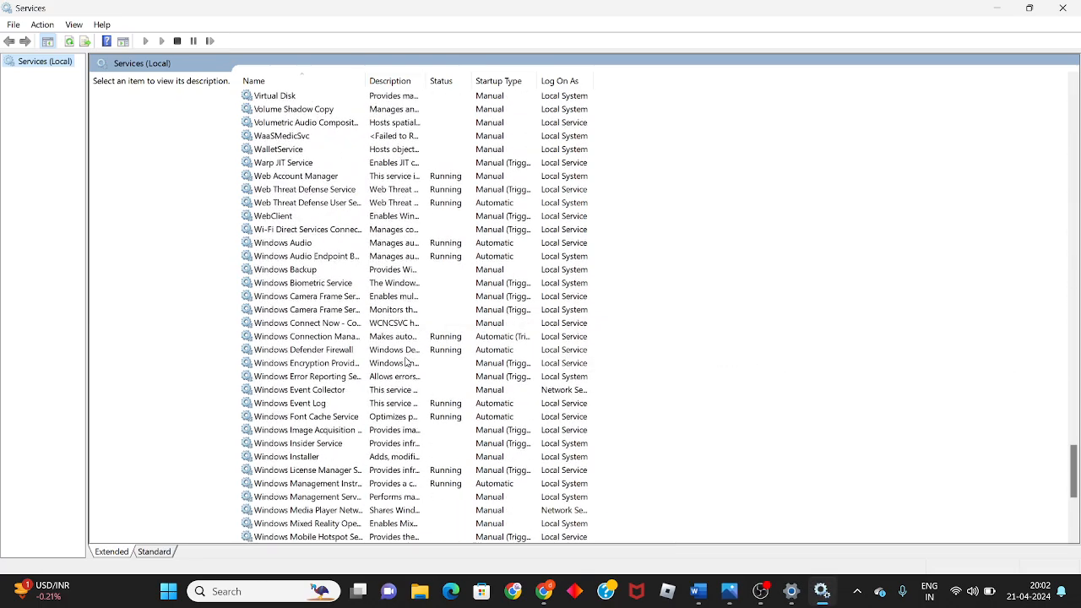
{"action": "scroll", "coordinate": [362, 419], "scroll_direction": "down", "scroll_amount": 7}
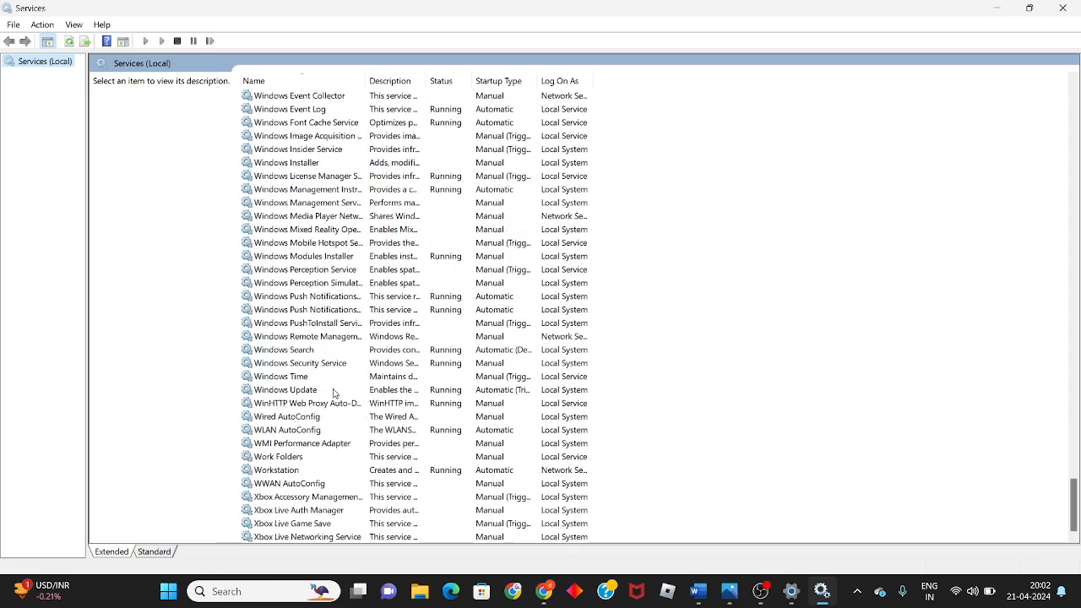
{"action": "left_click", "coordinate": [334, 392]}
{"action": "right_click", "coordinate": [334, 391]}
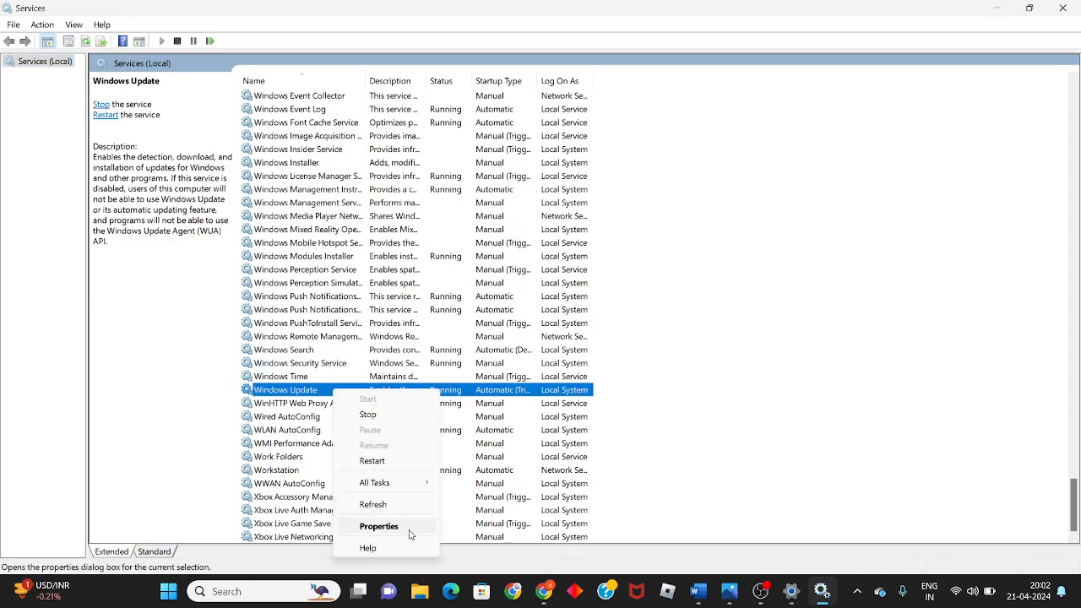
{"action": "left_click", "coordinate": [378, 527]}
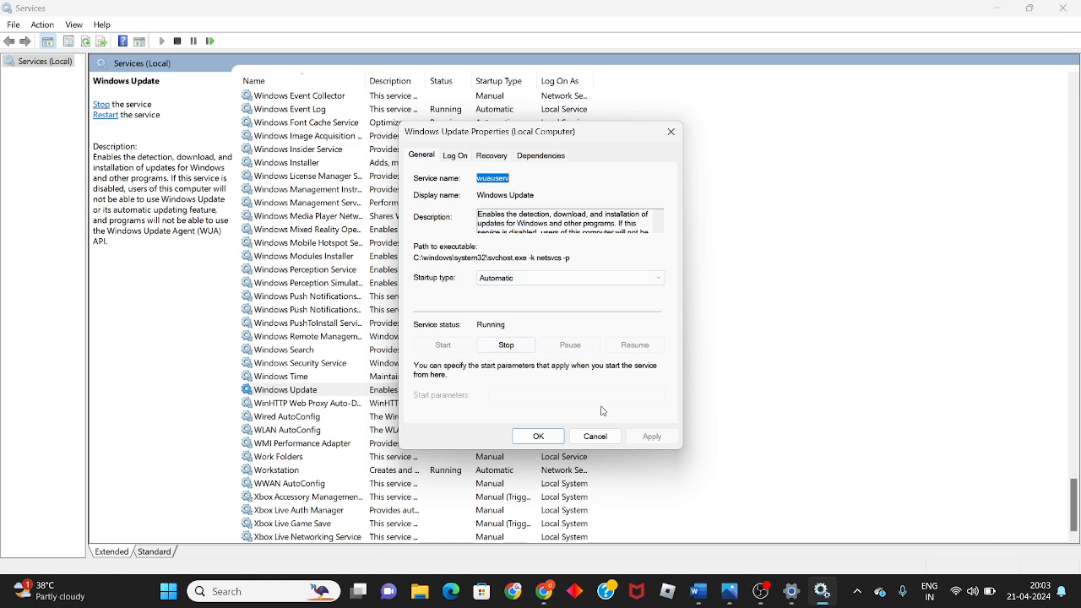
{"action": "left_click", "coordinate": [538, 436]}
{"action": "left_click", "coordinate": [767, 355]}
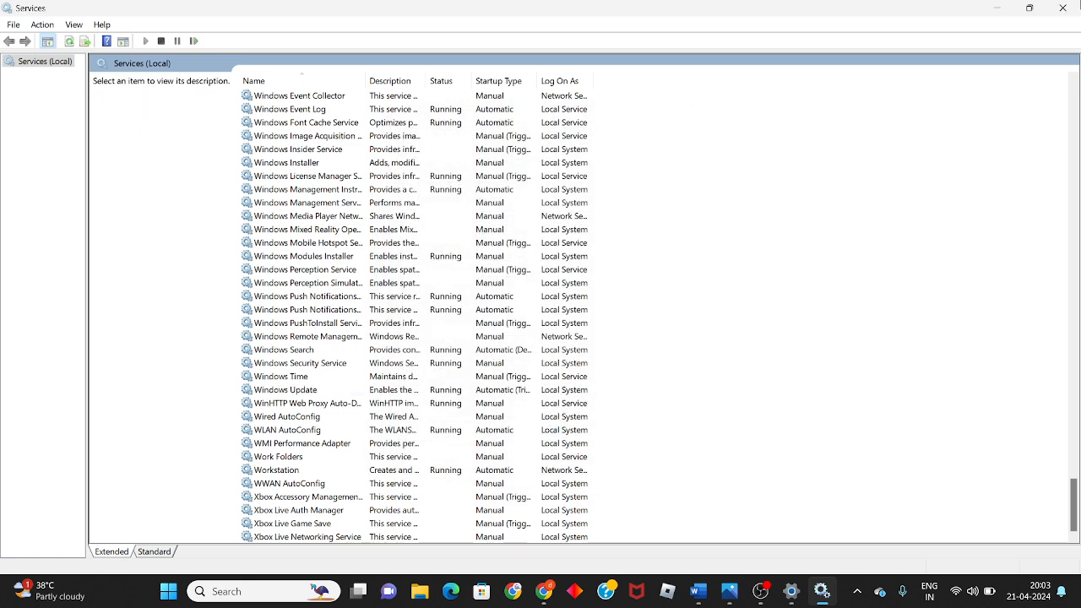
{"action": "left_click", "coordinate": [1064, 8]}
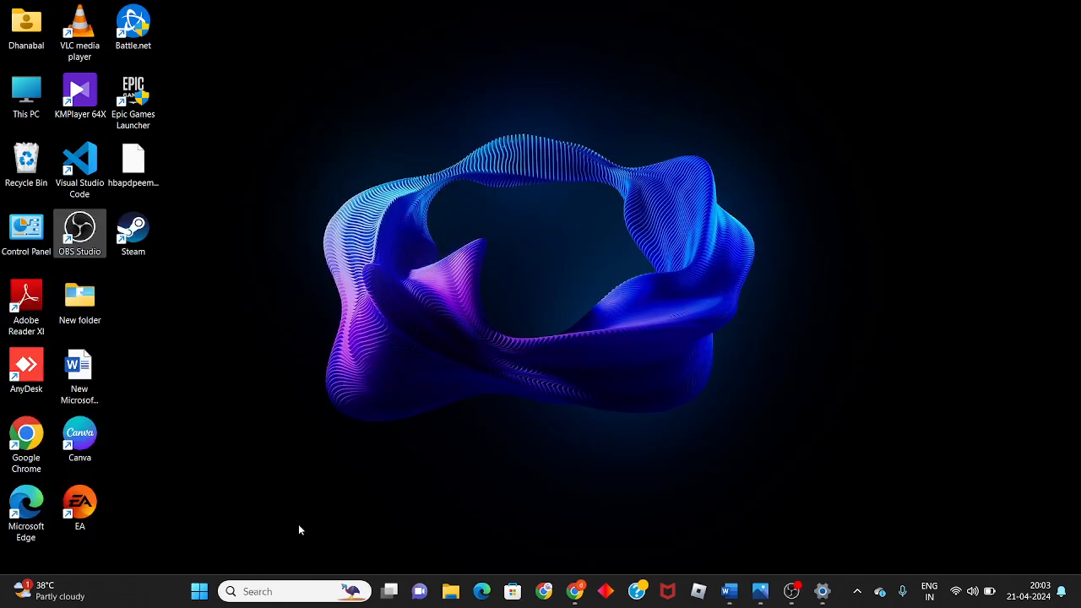
{"action": "left_click", "coordinate": [199, 592]}
{"action": "left_click", "coordinate": [716, 544]}
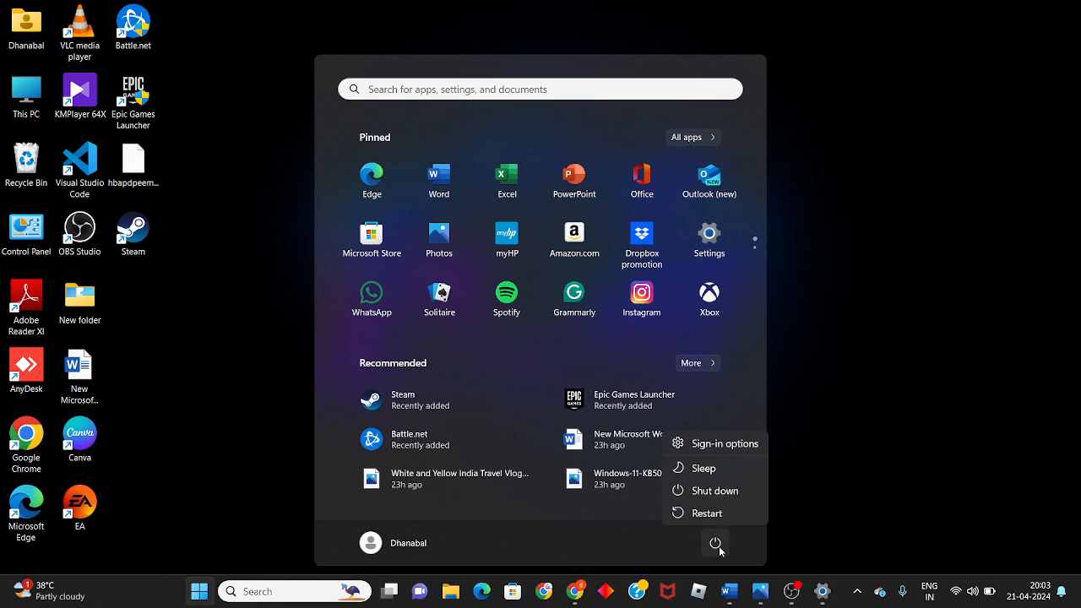
{"action": "left_click", "coordinate": [881, 370]}
{"action": "left_click", "coordinate": [880, 371]}
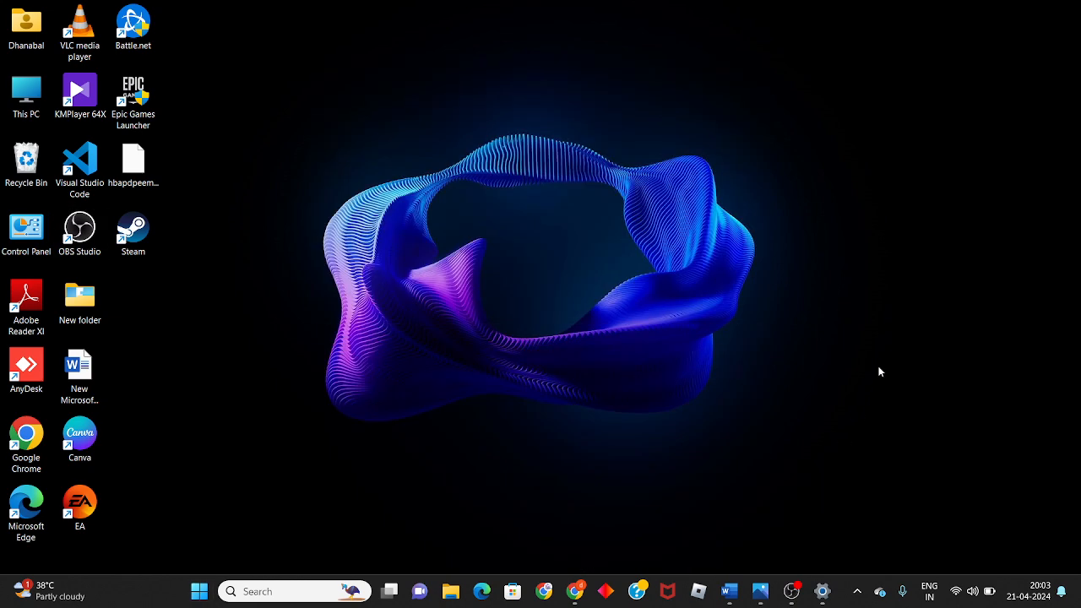
- Open the Windows Update page from the recent Check for updates search entry
{"action": "left_click", "coordinate": [279, 592]}
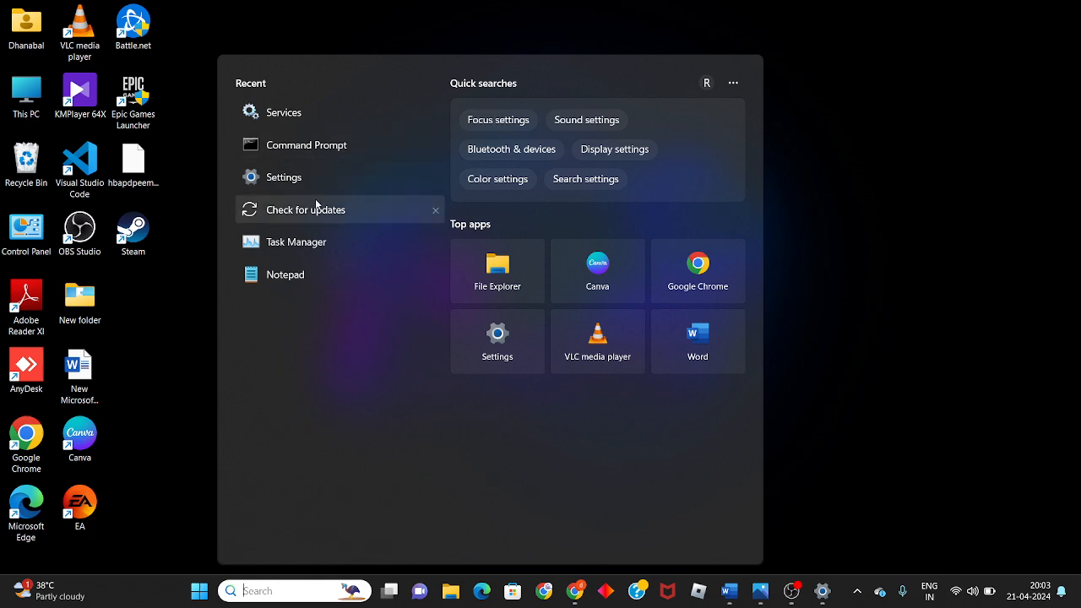
{"action": "left_click", "coordinate": [317, 209]}
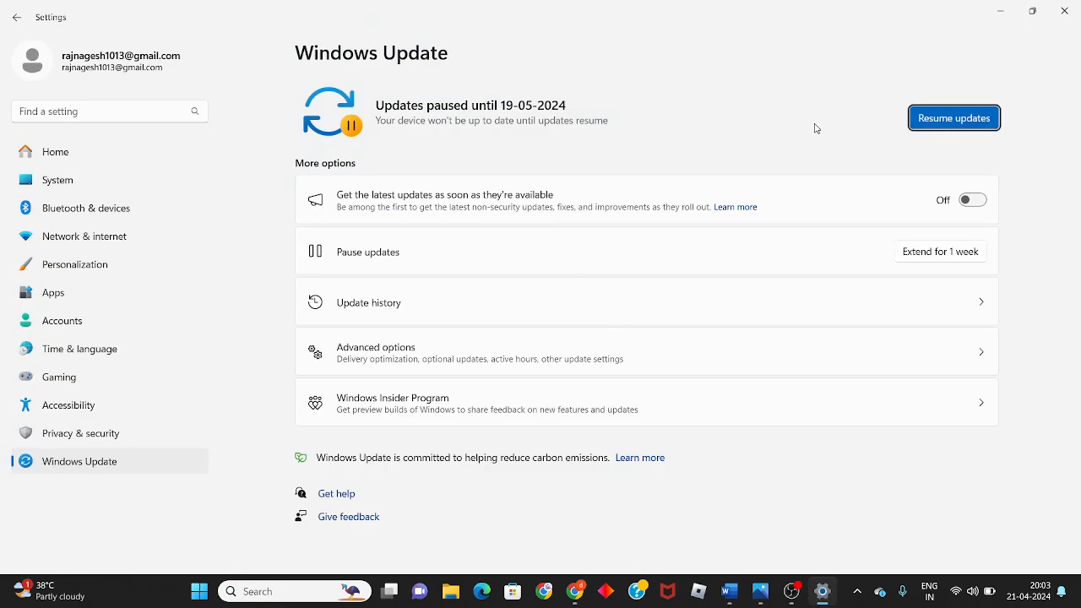